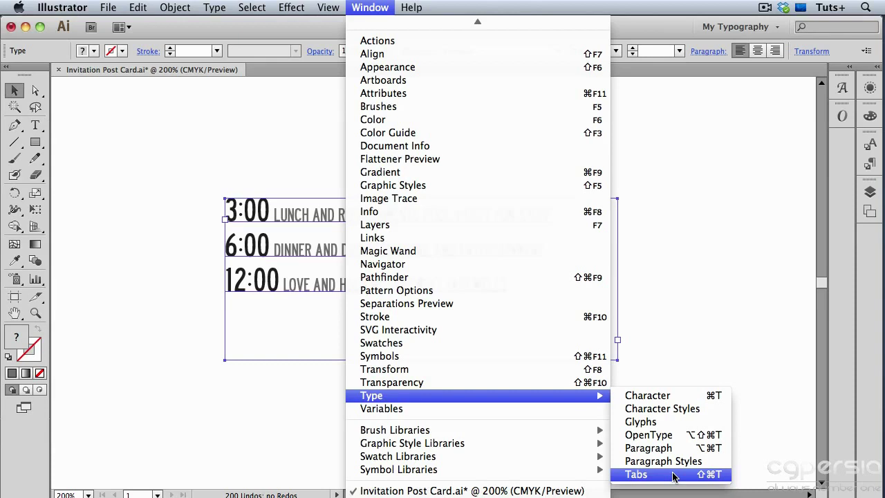
Show the Tabs panel, reposition the schedule text frame and snap the panel's ruler to it.
{"action": "left_click", "coordinate": [673, 476]}
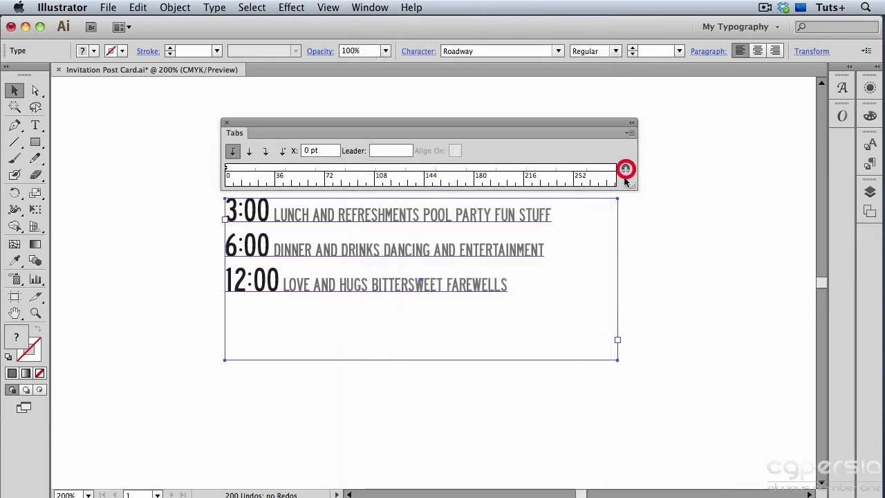
{"action": "left_click_drag", "start_coordinate": [451, 220], "coordinate": [543, 242]}
{"action": "left_click", "coordinate": [625, 169]}
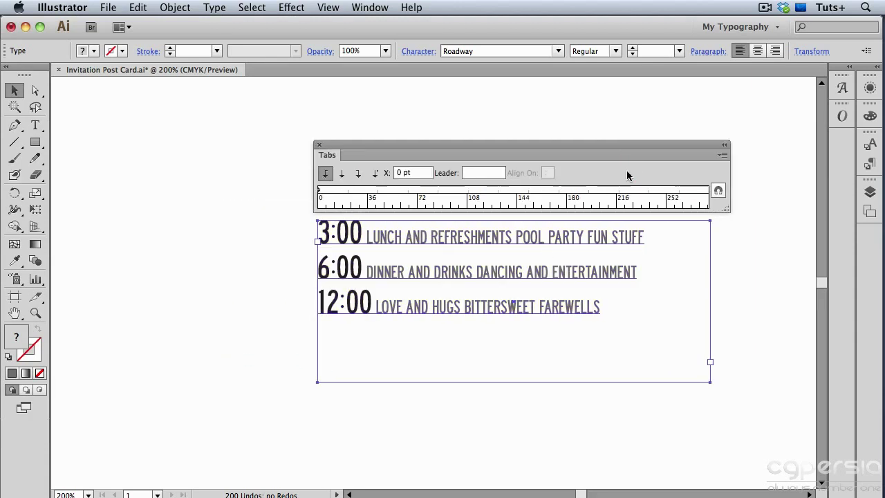
{"action": "left_click_drag", "start_coordinate": [552, 305], "coordinate": [479, 279]}
{"action": "left_click", "coordinate": [718, 191]}
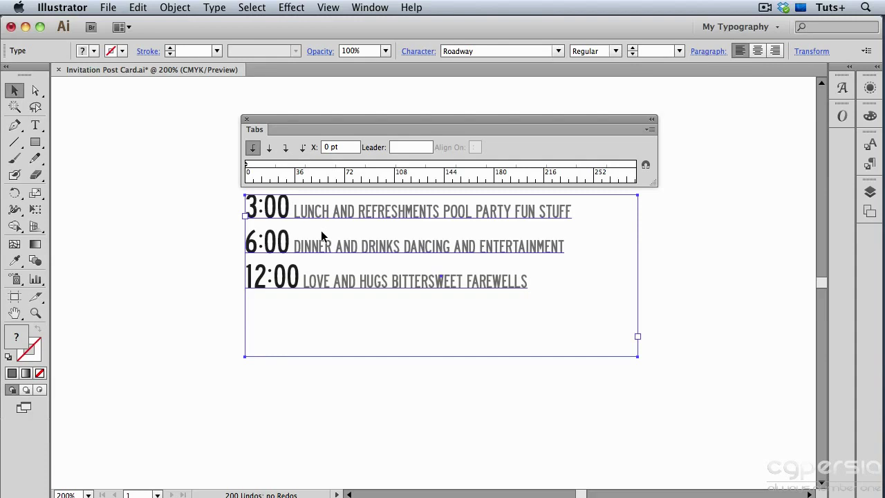
Show hidden characters and replace the space after 3:00, 6:00 and 12:00 with a tab.
{"action": "left_click", "coordinate": [221, 8]}
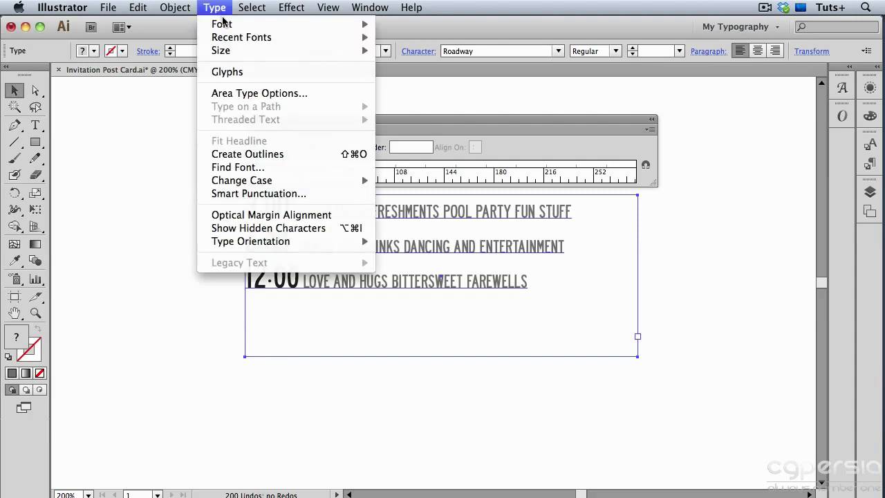
{"action": "left_click", "coordinate": [309, 229]}
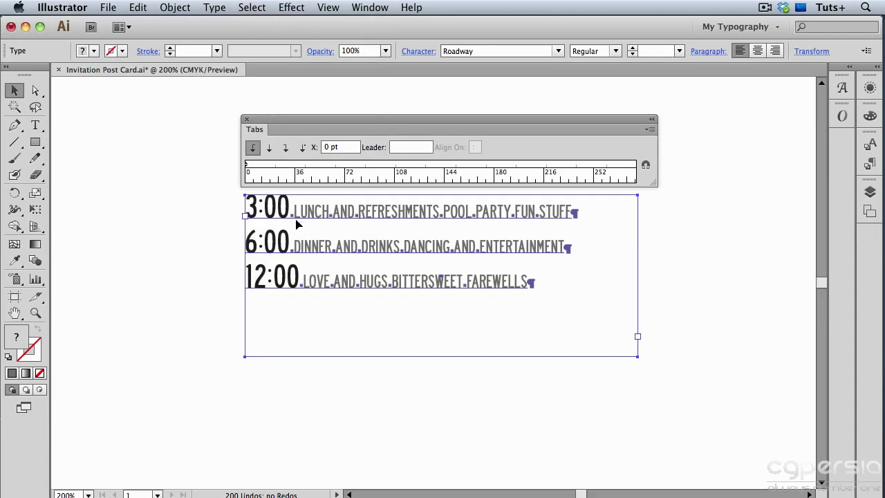
{"action": "double_click", "coordinate": [293, 215]}
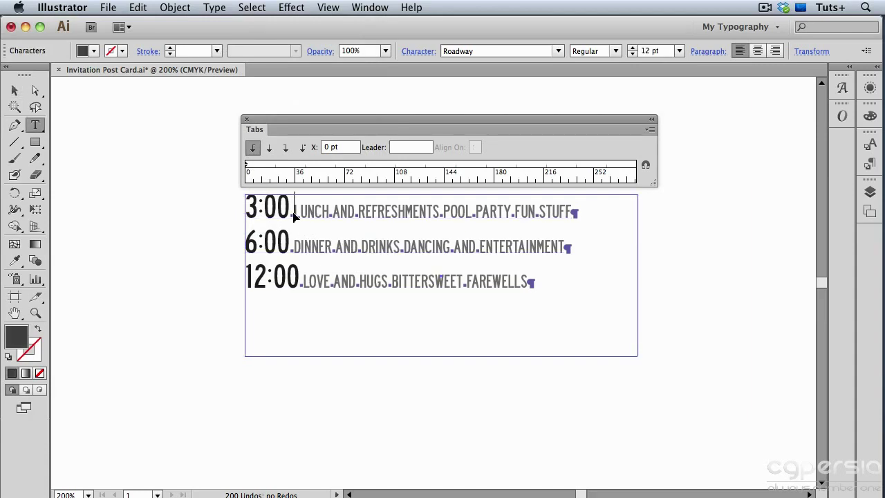
{"action": "key", "text": "BackSpace"}
{"action": "key", "text": "Tab"}
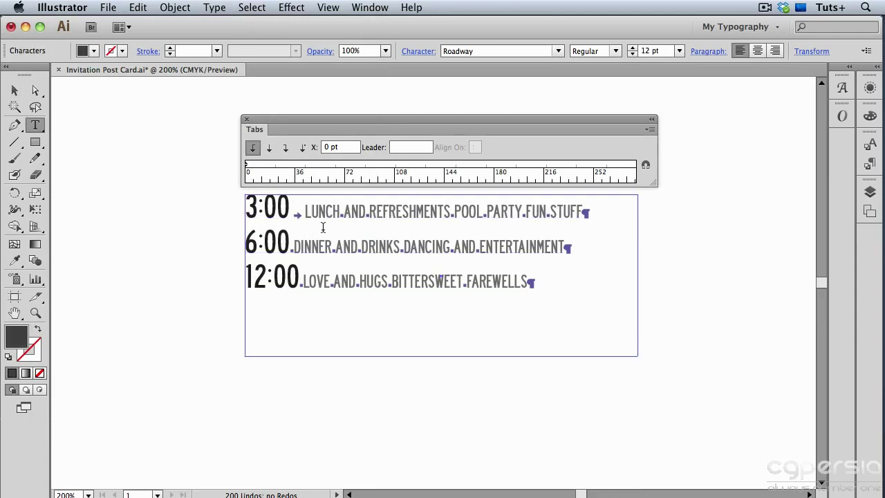
{"action": "left_click", "coordinate": [293, 245]}
{"action": "key", "text": "BackSpace"}
{"action": "key", "text": "Tab"}
{"action": "left_click", "coordinate": [303, 283]}
{"action": "key", "text": "BackSpace"}
{"action": "key", "text": "Tab"}
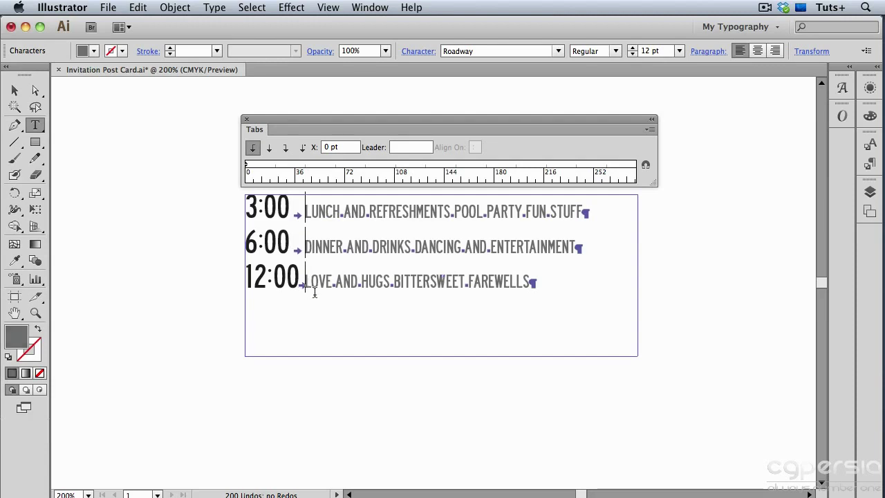
Set a left-justified tab stop at 54 pt for all three lines, deselect the text and hide the hidden characters.
{"action": "key", "text": "super+a"}
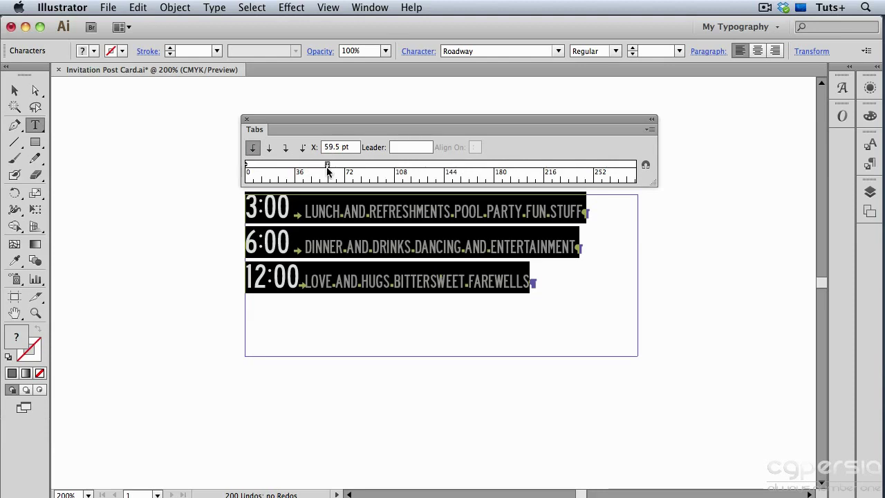
{"action": "left_click", "coordinate": [328, 164]}
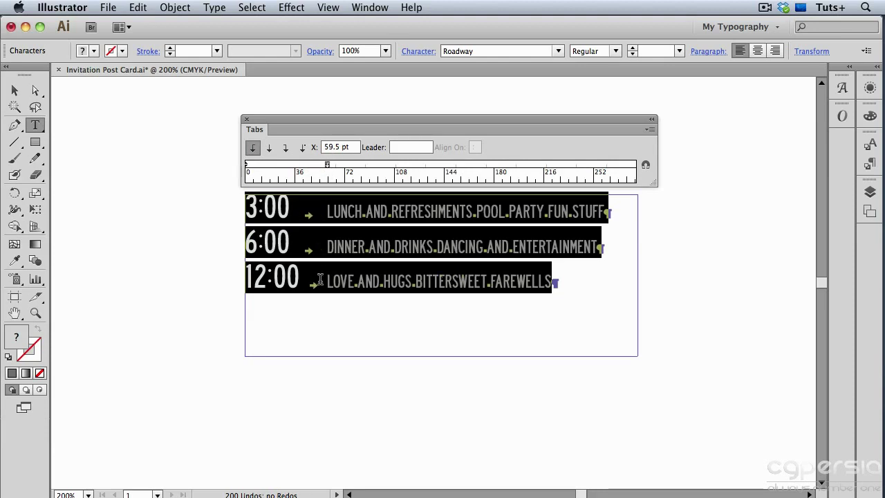
{"action": "left_click", "coordinate": [313, 148]}
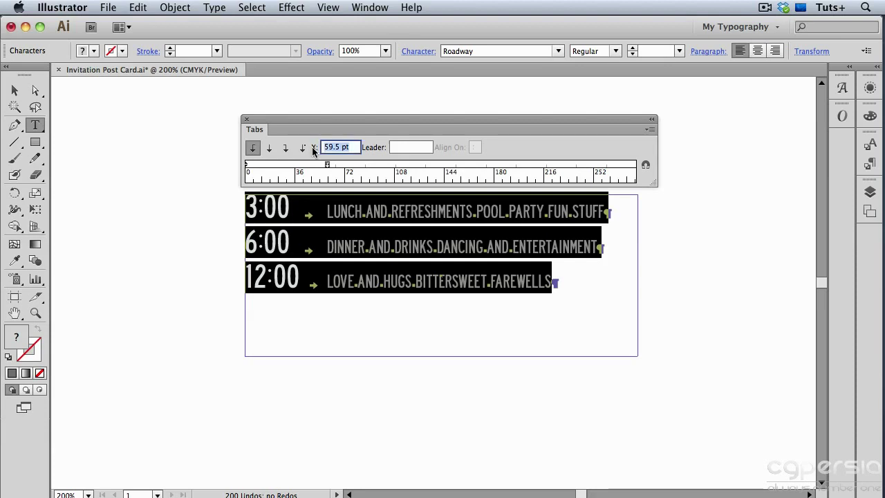
{"action": "type", "text": "54"}
{"action": "key", "text": "Tab"}
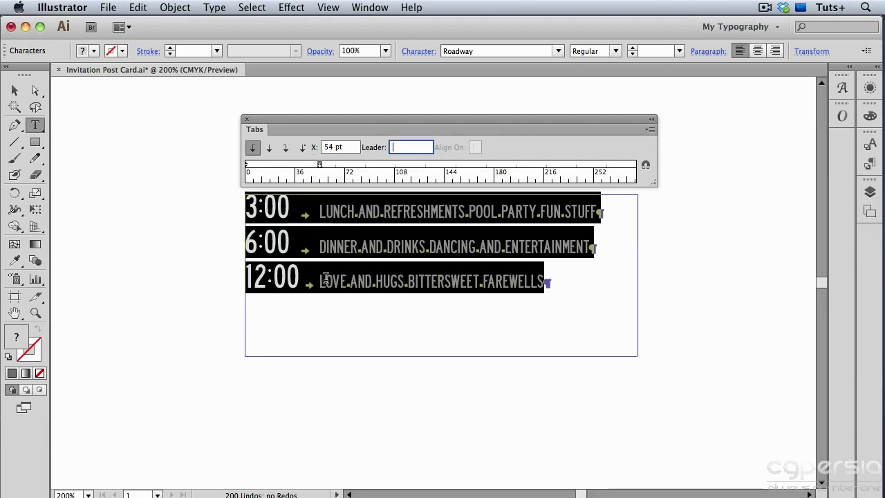
{"action": "left_click", "coordinate": [229, 261], "text": "super"}
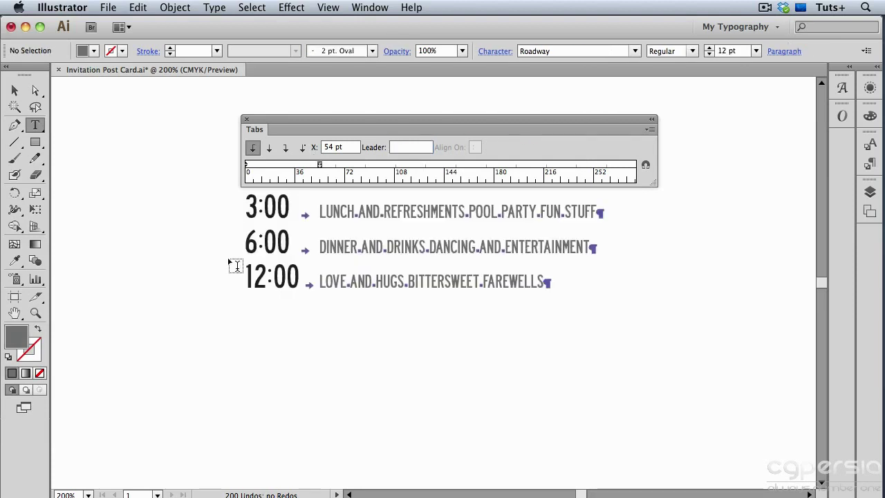
{"action": "key", "text": "super+alt+i"}
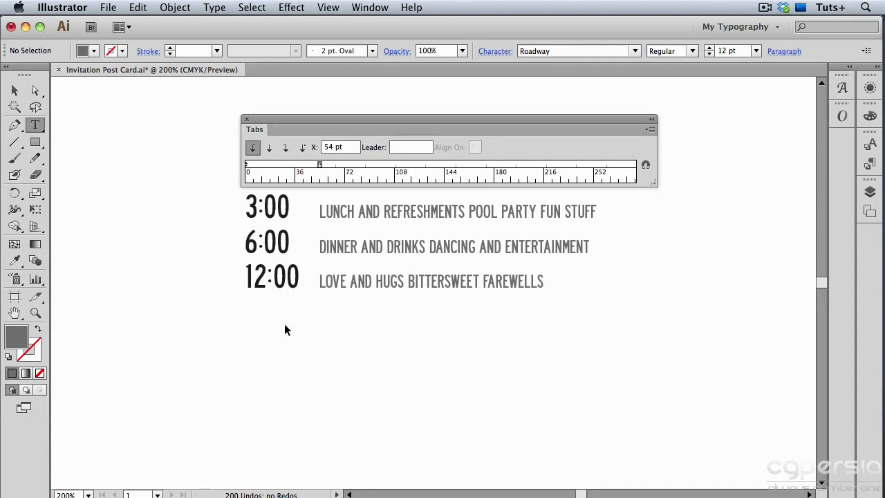
Show hidden characters and insert a tab in front of 3:00, 6:00 and 12:00.
{"action": "key", "text": "alt+super+i"}
{"action": "left_click", "coordinate": [248, 213]}
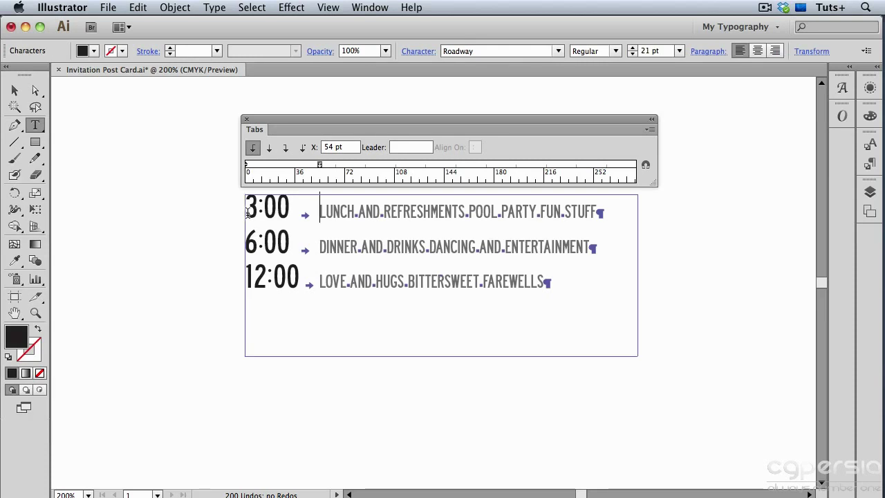
{"action": "key", "text": "Tab"}
{"action": "left_click", "coordinate": [246, 263]}
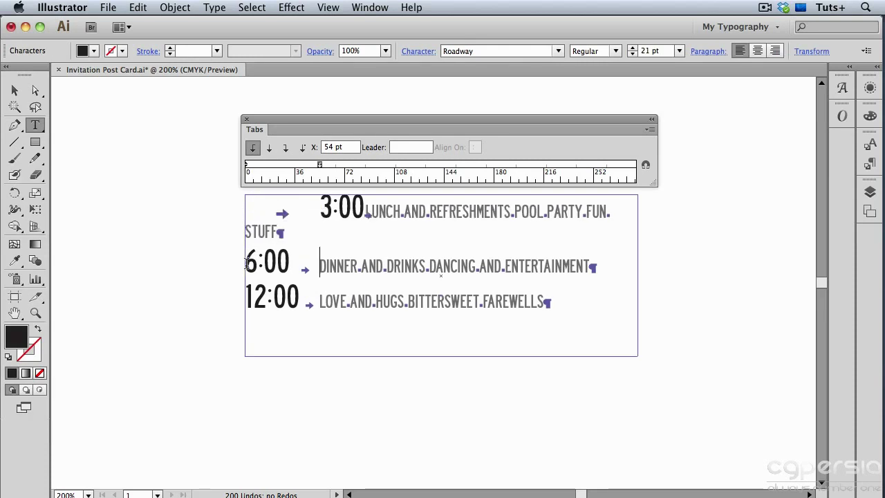
{"action": "key", "text": "Tab"}
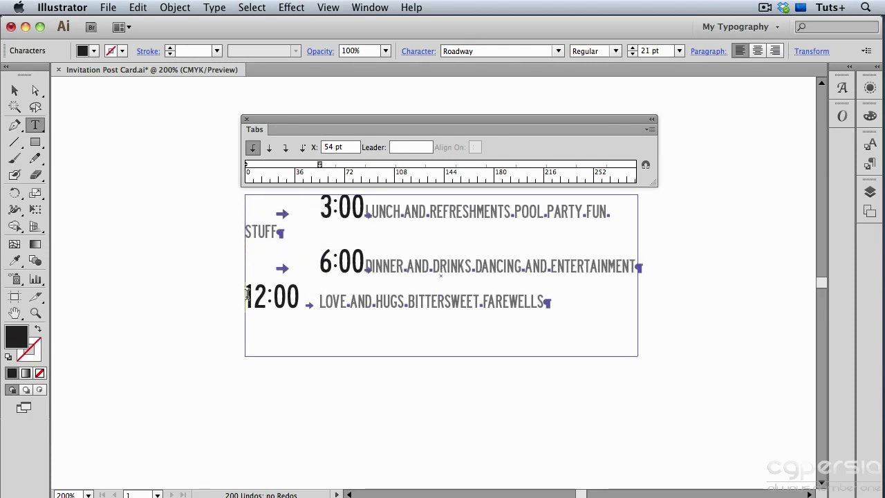
{"action": "left_click", "coordinate": [247, 294]}
{"action": "key", "text": "Tab"}
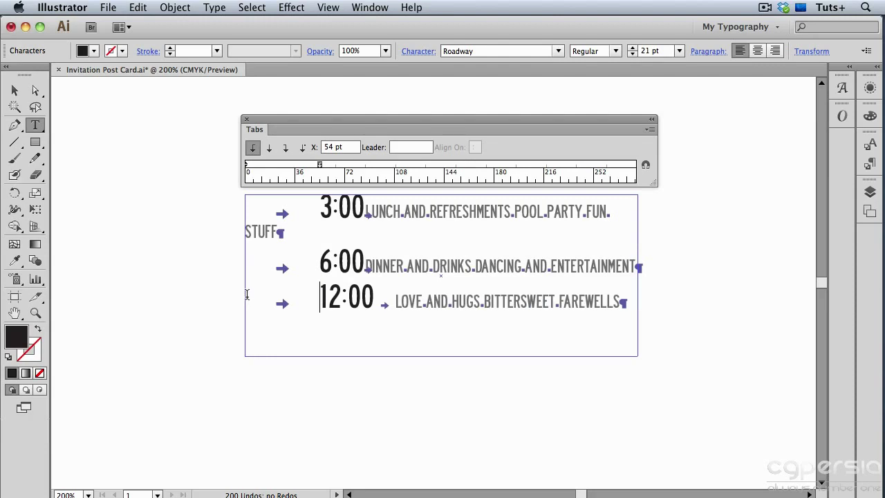
Try converting the 54 pt tab stop of all three lines to decimal-justified, and undo the change.
{"action": "key", "text": "super+a"}
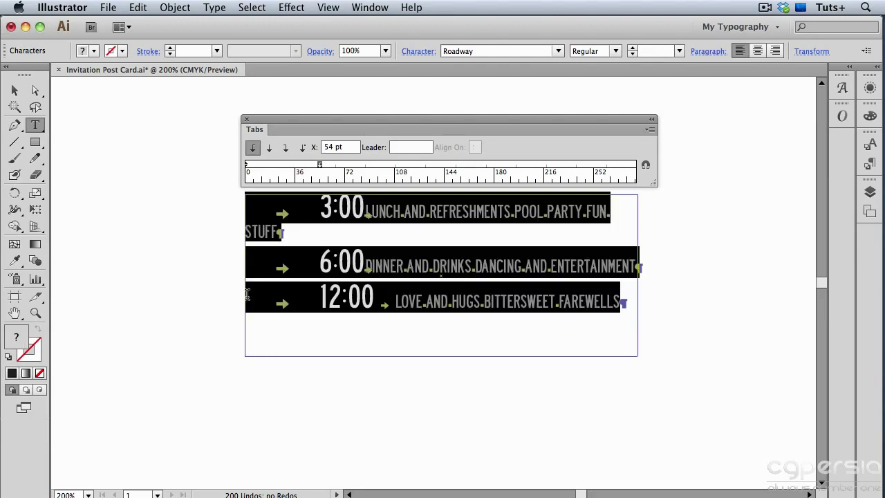
{"action": "left_click", "coordinate": [303, 147]}
{"action": "left_click", "coordinate": [302, 147]}
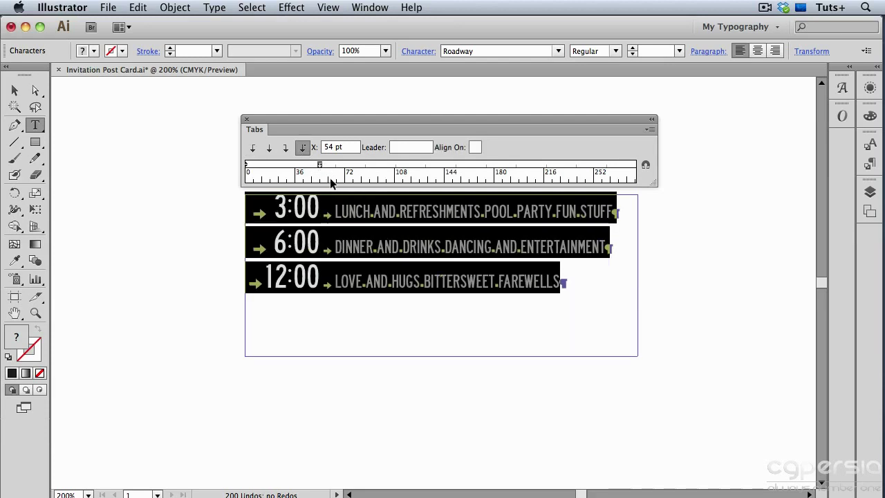
{"action": "key", "text": "super+z"}
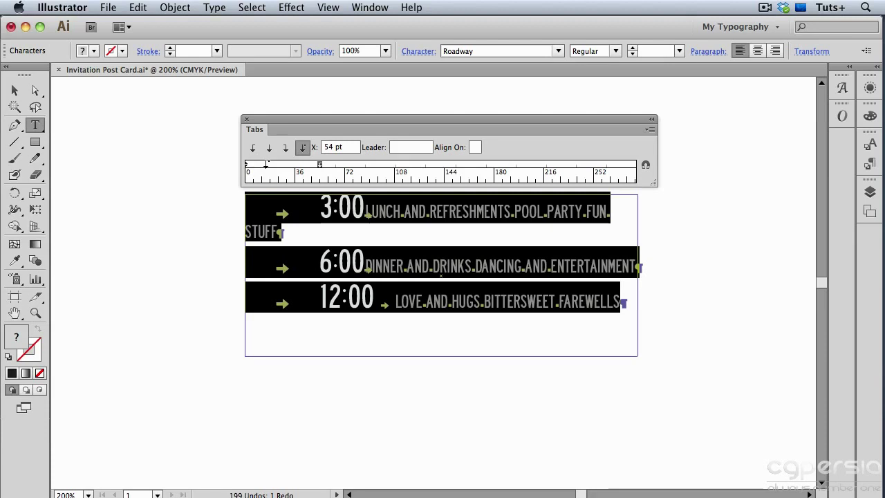
Add a decimal-justified tab stop aligned on the colon at 18 pt for all three lines, and hide the hidden characters.
{"action": "key", "text": "super+shift+z"}
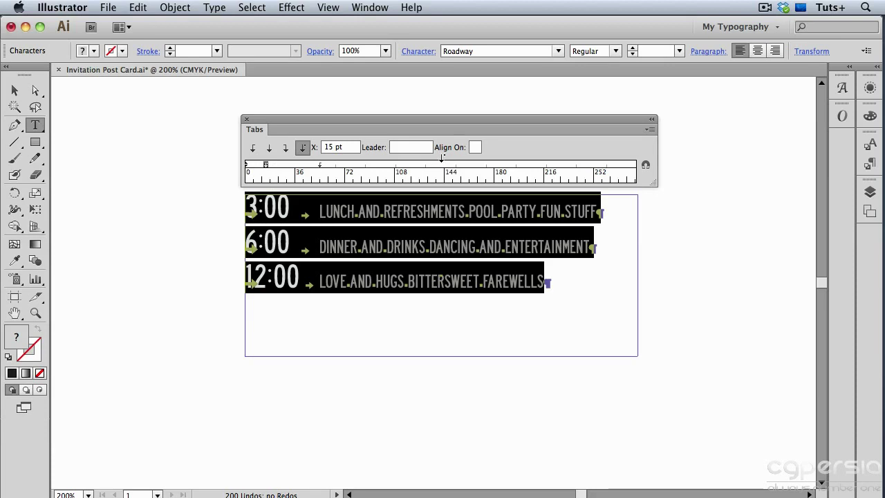
{"action": "left_click", "coordinate": [473, 148]}
{"action": "type", "text": ":"}
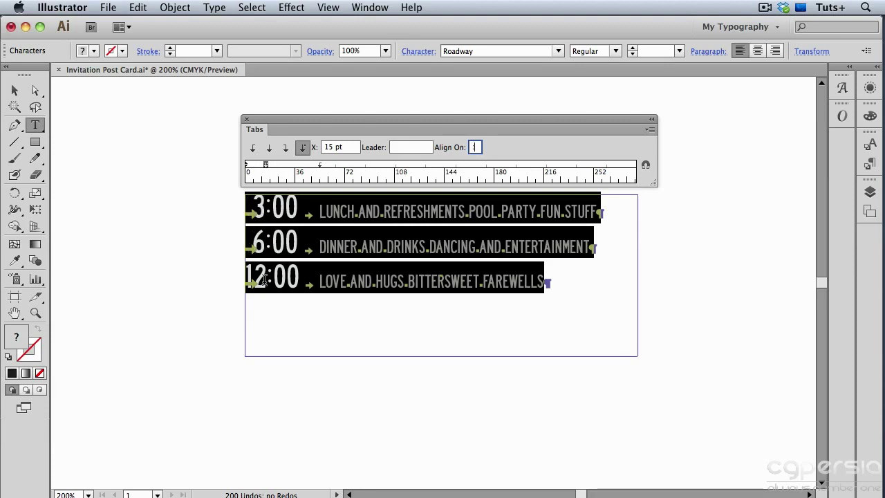
{"action": "left_click_drag", "start_coordinate": [267, 167], "coordinate": [271, 165]}
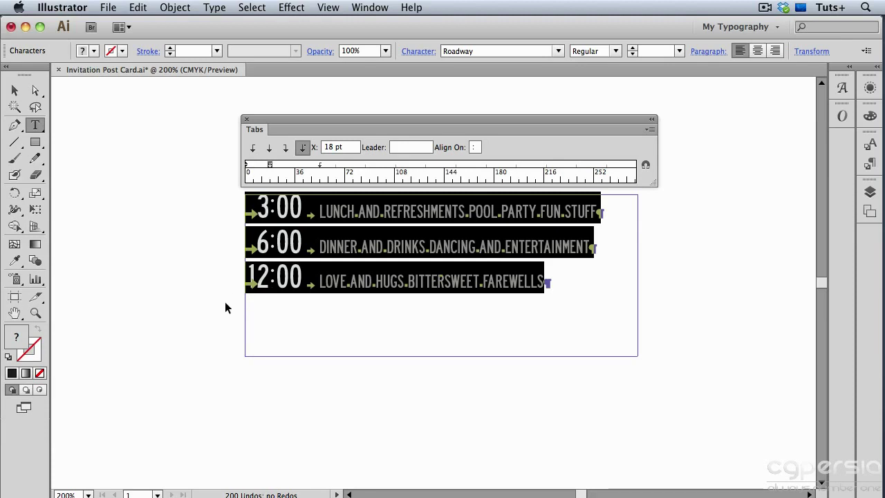
{"action": "key", "text": "ctrl+shift+a"}
{"action": "key", "text": "ctrl+alt+i"}
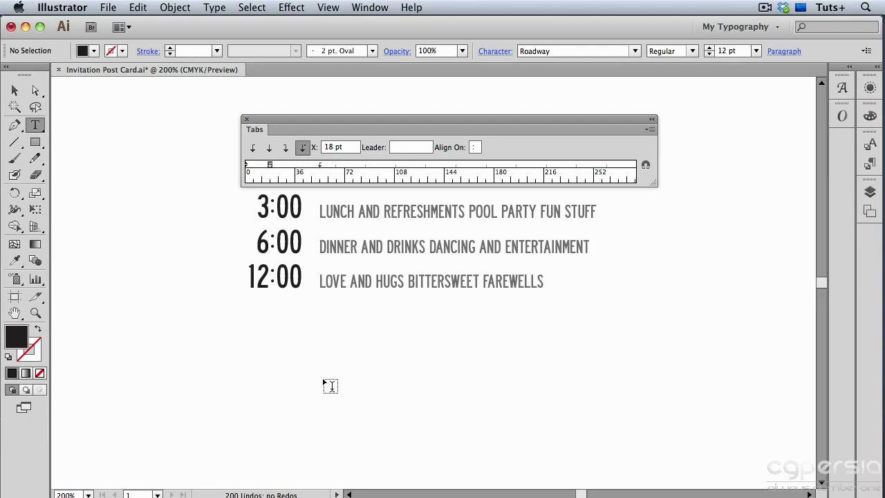
Move the left-justified tab stop before the descriptions to 72 pt for all three lines.
{"action": "left_click", "coordinate": [334, 205]}
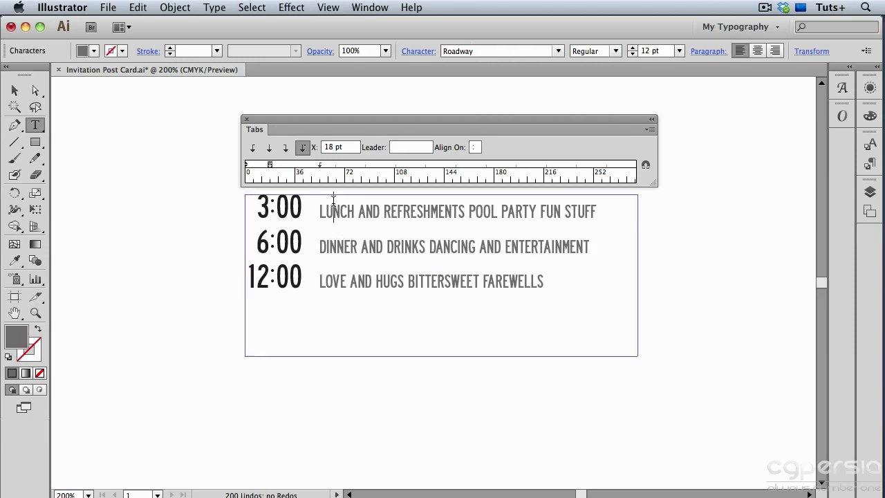
{"action": "key", "text": "super+a"}
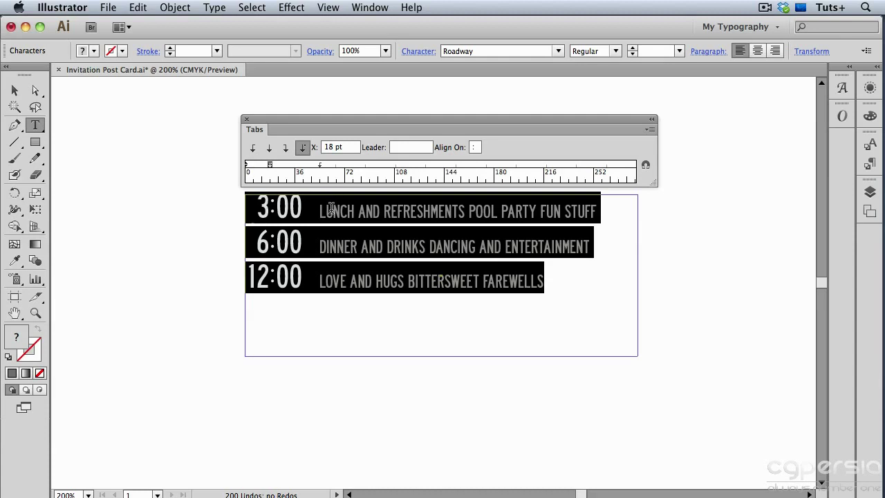
{"action": "left_click_drag", "start_coordinate": [320, 164], "coordinate": [346, 168]}
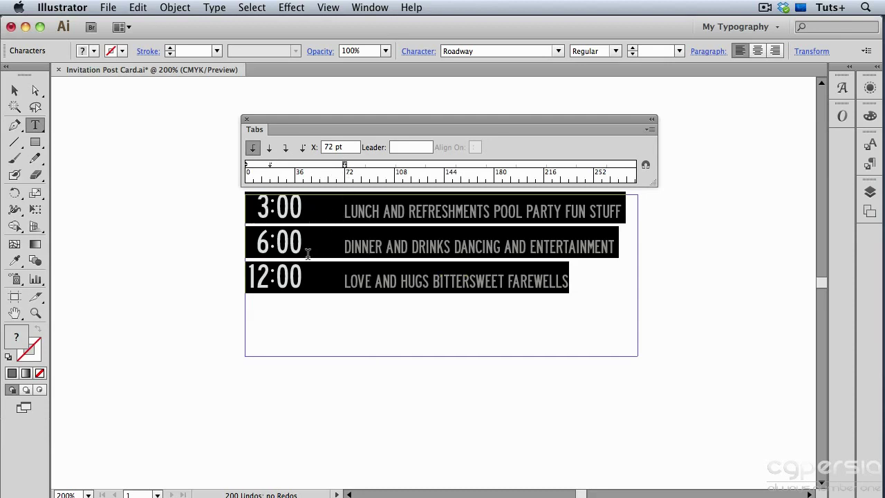
Try a period and a hyphen as the leader for the 72 pt tab stop, and clear the leader.
{"action": "left_click", "coordinate": [377, 152]}
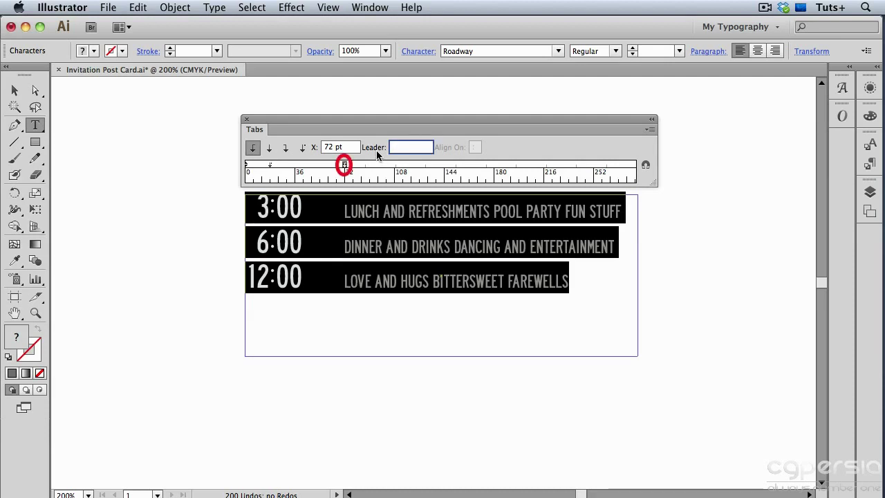
{"action": "type", "text": "."}
{"action": "left_click_drag", "start_coordinate": [403, 147], "coordinate": [388, 148]}
{"action": "type", "text": "-"}
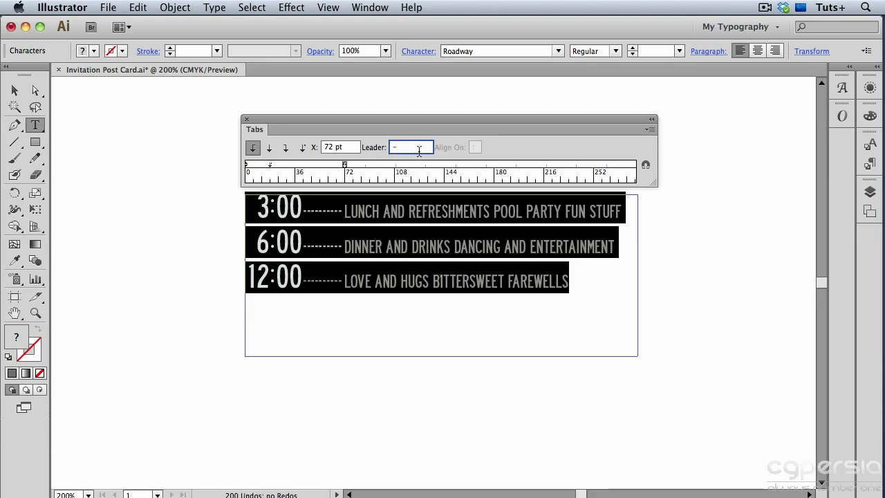
{"action": "key", "text": "BackSpace"}
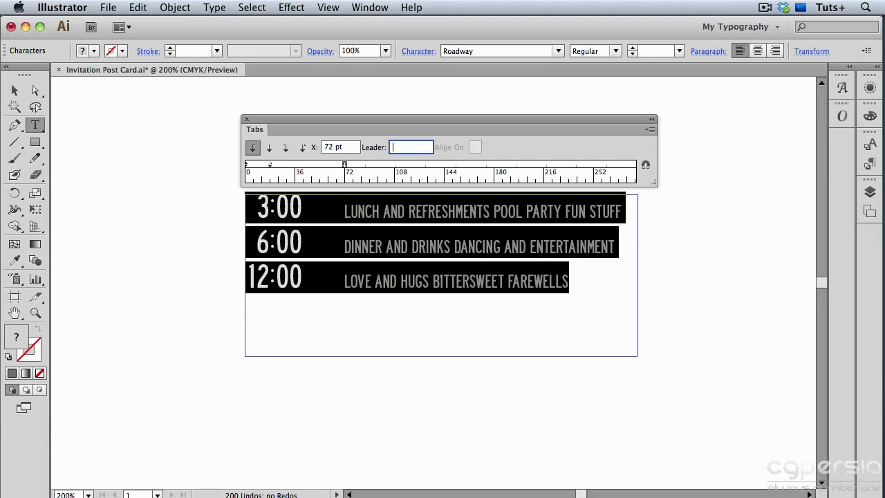
{"action": "left_click", "coordinate": [648, 131]}
{"action": "left_click", "coordinate": [662, 128]}
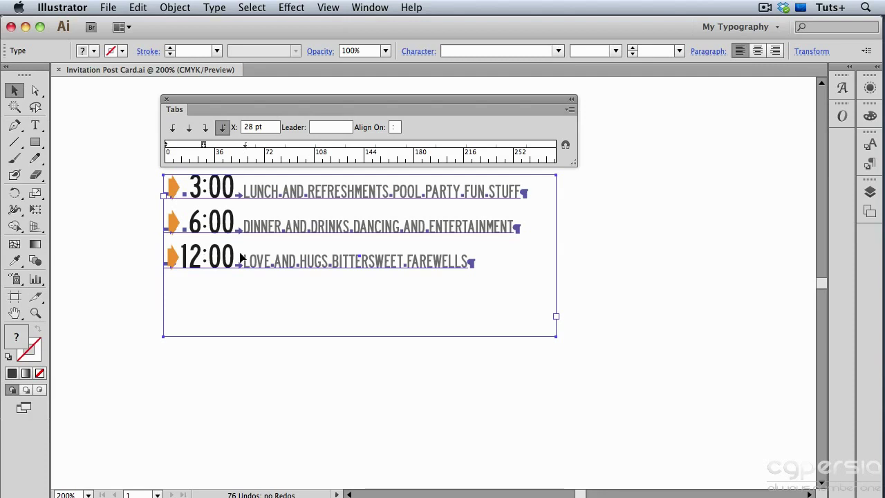
Insert line breaks before POOL PARTY, DANCING and BITTERSWEET to split each schedule description over two lines.
{"action": "double_click", "coordinate": [391, 197]}
{"action": "key", "text": "Return"}
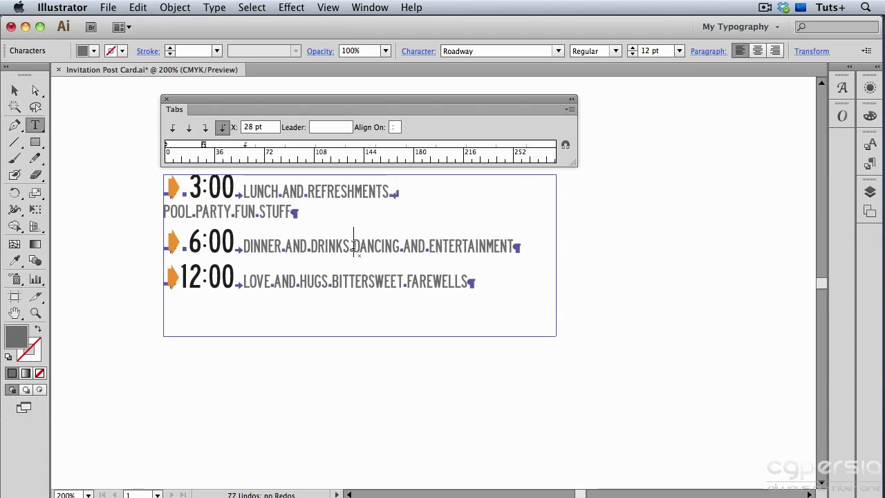
{"action": "key", "text": "Return"}
{"action": "left_click", "coordinate": [333, 301]}
{"action": "key", "text": "Return"}
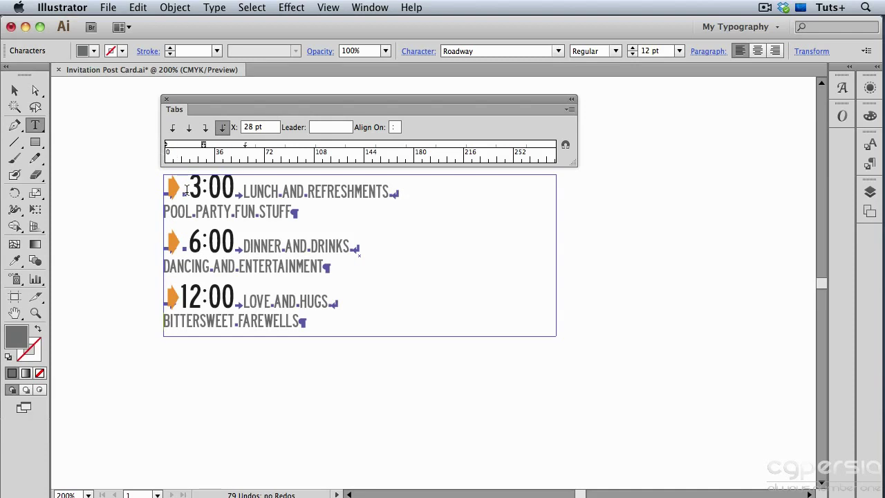
Apply a 58 pt hanging indent to all the schedule text so the second description lines align, and check the paragraph indent settings.
{"action": "key", "text": "super+a"}
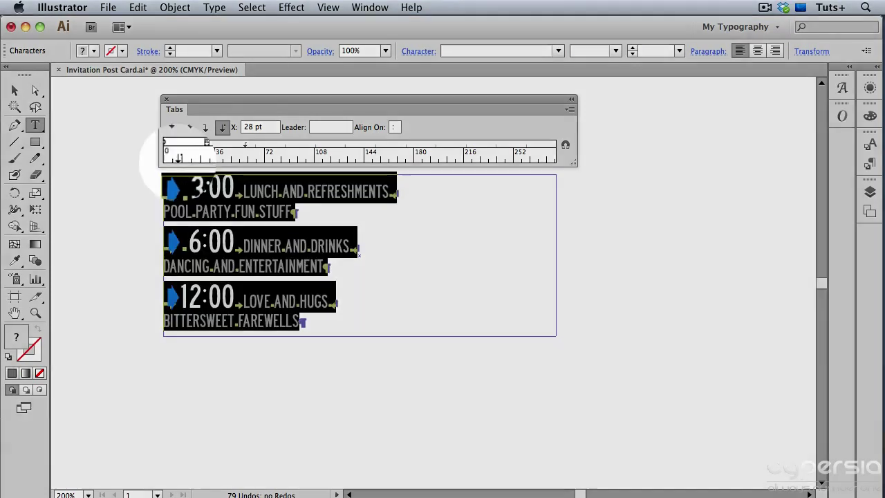
{"action": "left_click", "coordinate": [168, 145]}
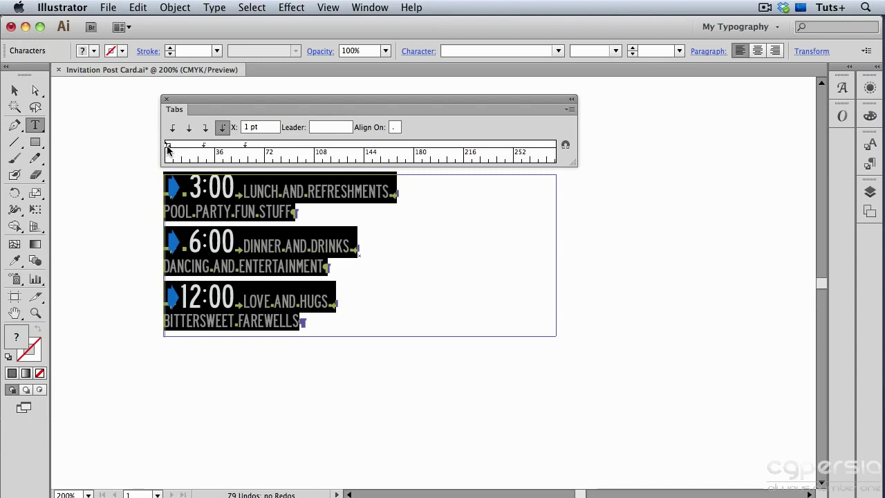
{"action": "left_click_drag", "start_coordinate": [168, 148], "coordinate": [245, 156]}
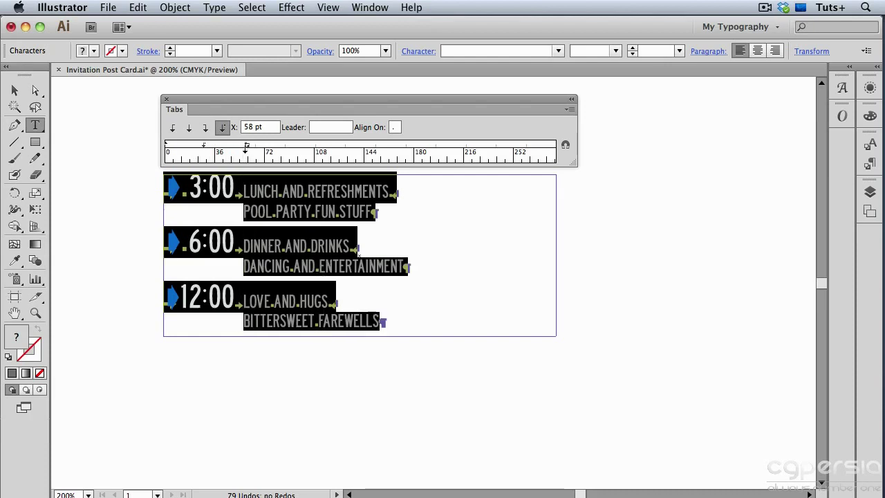
{"action": "left_click", "coordinate": [356, 381], "text": "super"}
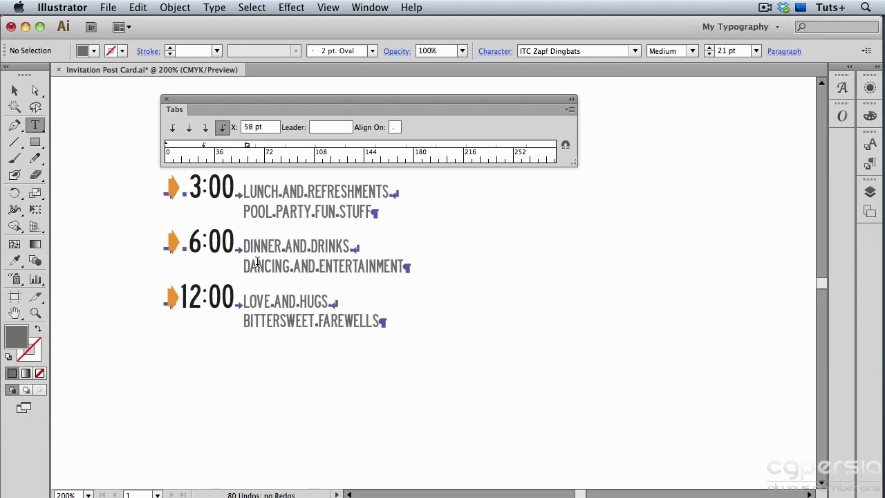
{"action": "left_click", "coordinate": [259, 211]}
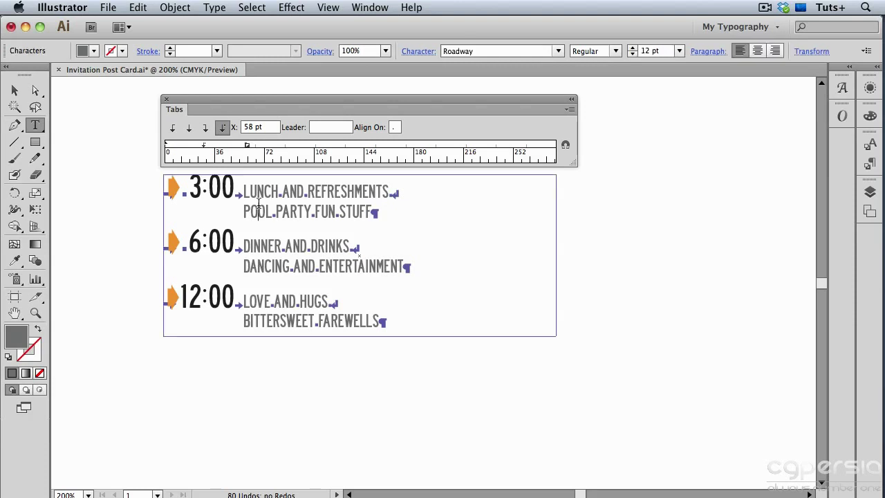
{"action": "key", "text": "super+t"}
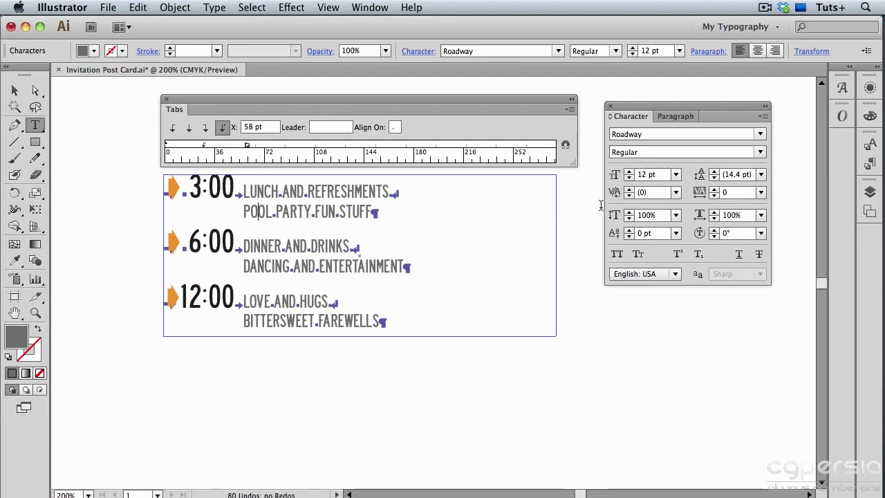
{"action": "left_click", "coordinate": [668, 119]}
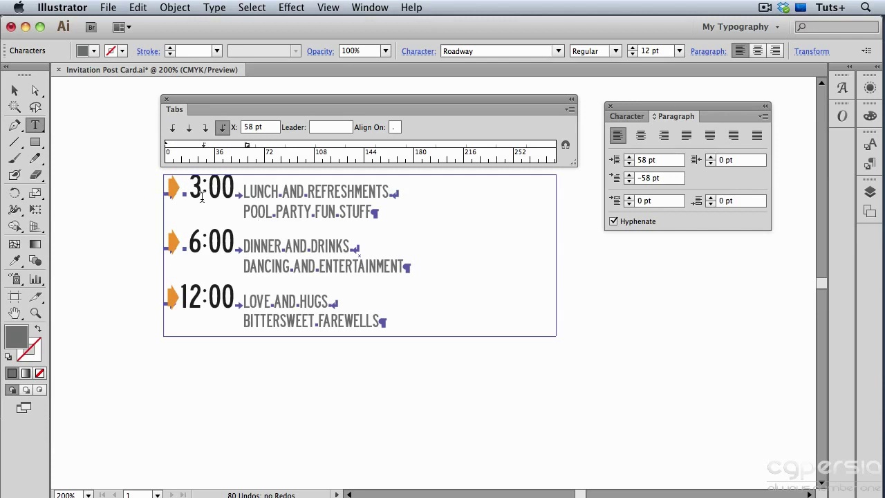
Set the baseline shift of the arrow and the 3:00 time to -9 pt.
{"action": "left_click_drag", "start_coordinate": [235, 185], "coordinate": [136, 188]}
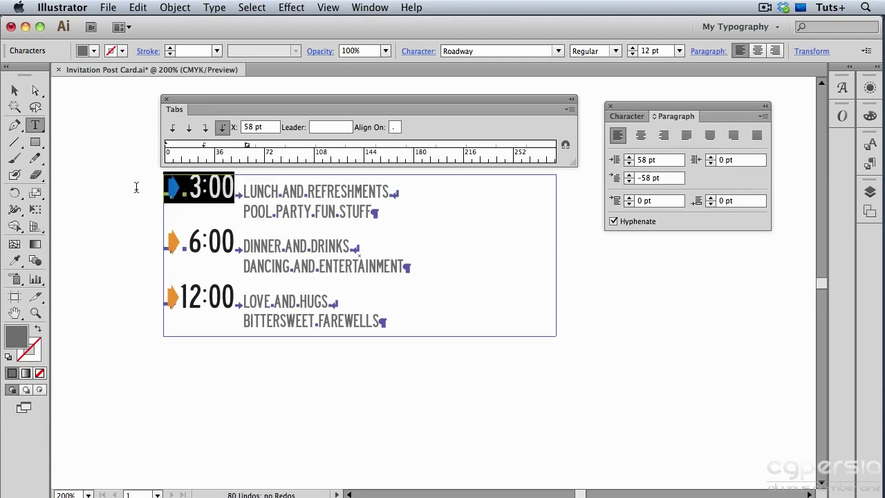
{"action": "left_click", "coordinate": [621, 121]}
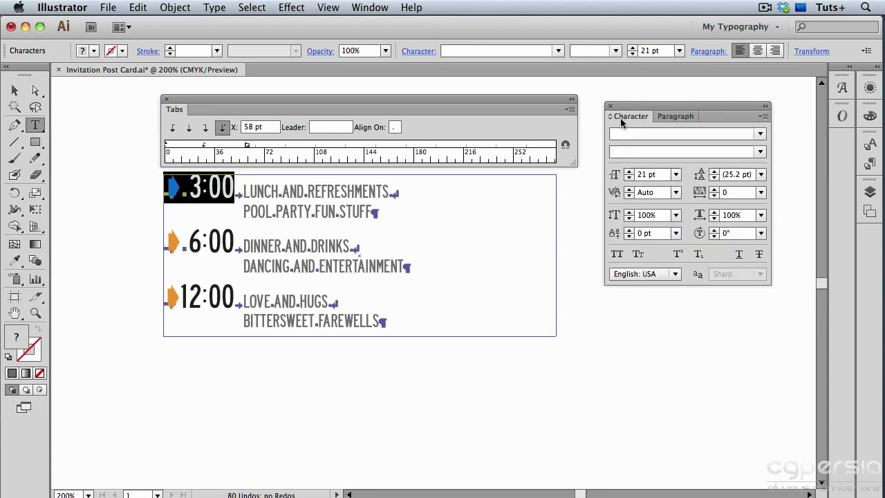
{"action": "left_click", "coordinate": [629, 237]}
{"action": "left_click", "coordinate": [629, 237]}
{"action": "left_click", "coordinate": [629, 237]}
{"action": "left_click", "coordinate": [629, 238]}
{"action": "left_click", "coordinate": [629, 237]}
{"action": "left_click", "coordinate": [630, 237]}
{"action": "left_click", "coordinate": [629, 238]}
{"action": "left_click", "coordinate": [629, 237]}
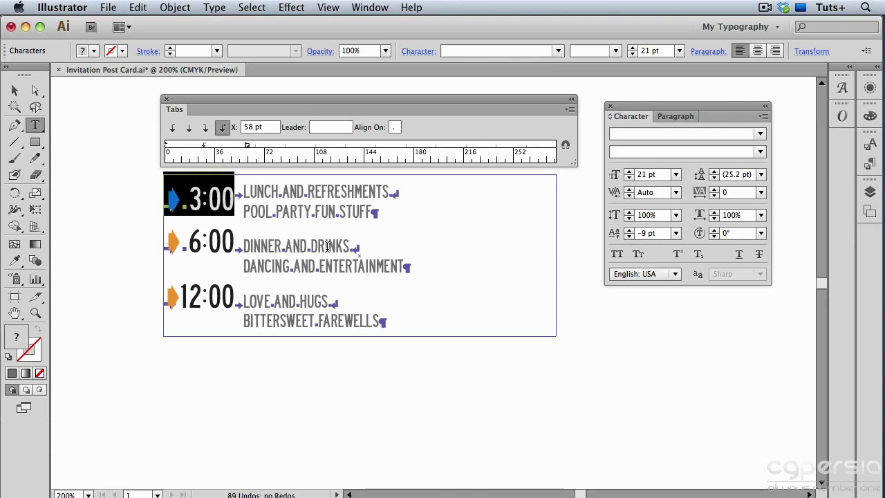
Set the baseline shift of the 6:00 and 12:00 times and their arrows to -9 pt, and hide the hidden characters.
{"action": "left_click_drag", "start_coordinate": [235, 242], "coordinate": [168, 249]}
{"action": "left_click", "coordinate": [617, 235]}
{"action": "type", "text": "-9"}
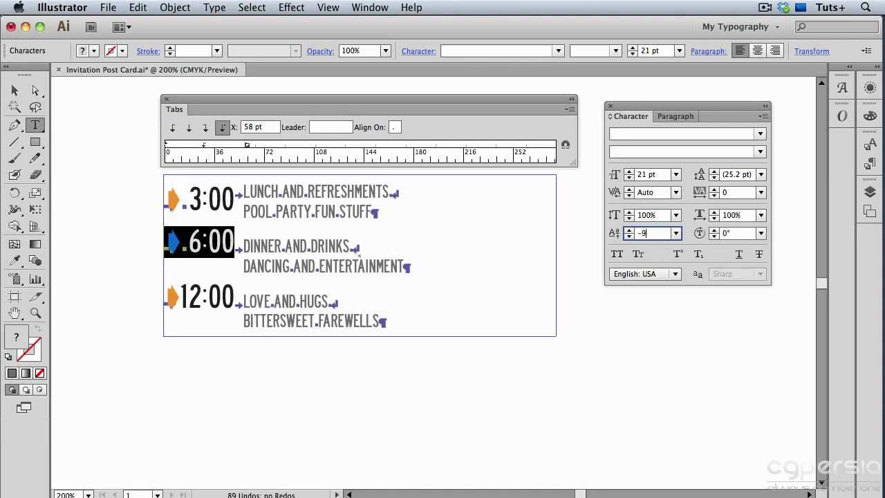
{"action": "key", "text": "Return"}
{"action": "left_click_drag", "start_coordinate": [235, 304], "coordinate": [164, 304]}
{"action": "left_click", "coordinate": [614, 236]}
{"action": "type", "text": "-9"}
{"action": "key", "text": "Tab"}
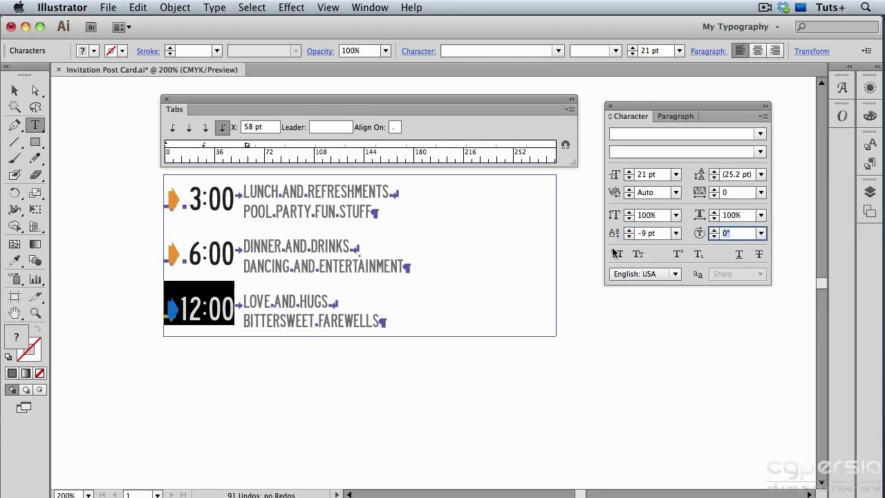
{"action": "left_click", "coordinate": [600, 316]}
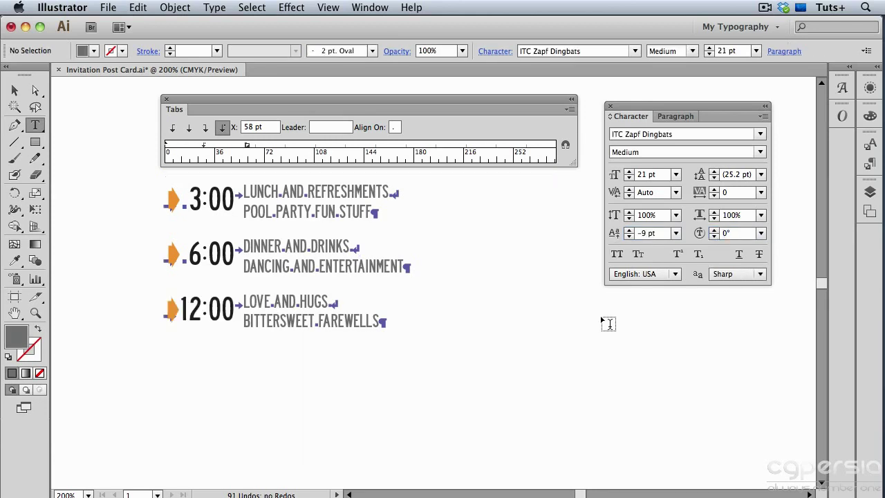
{"action": "key", "text": "alt+super+i"}
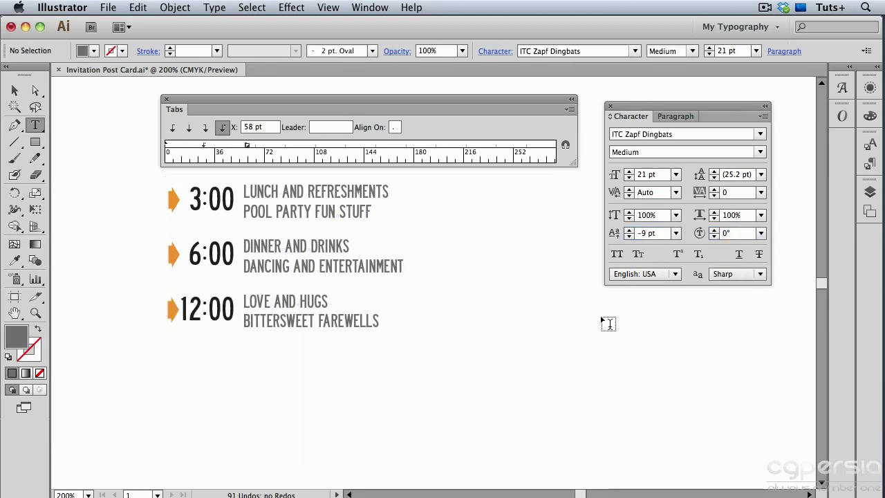